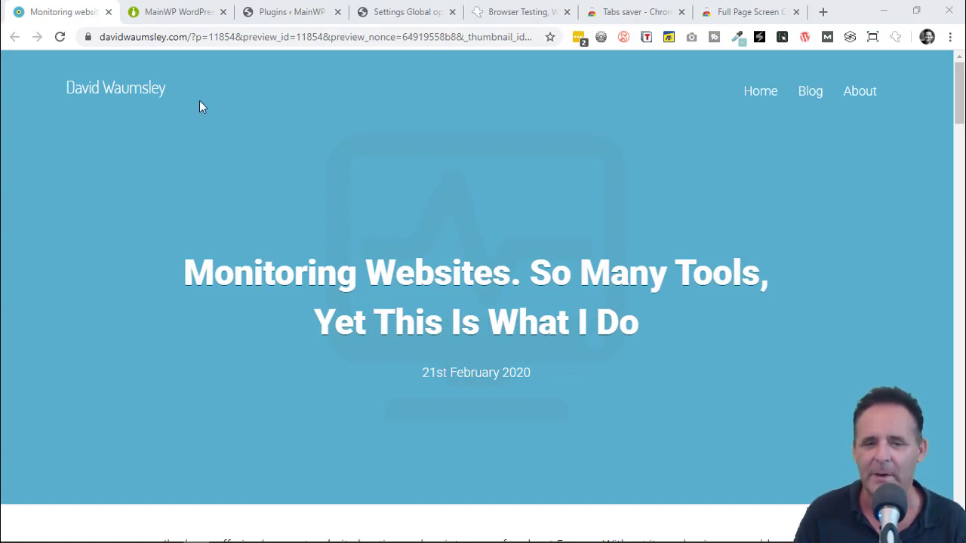
View the MainWP home page, the blog post on monitoring websites, and the Ghost Inspector home page
left_click(173, 12)
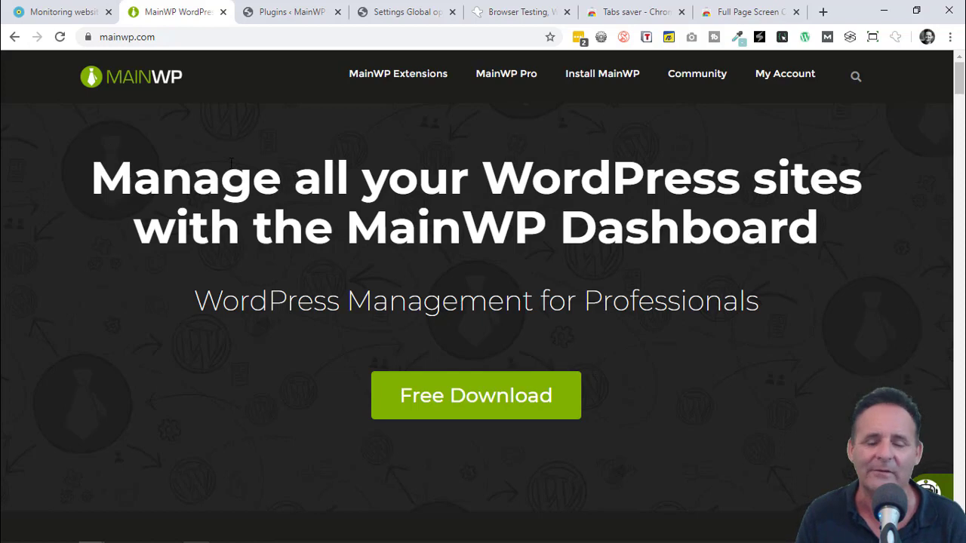
left_click(45, 12)
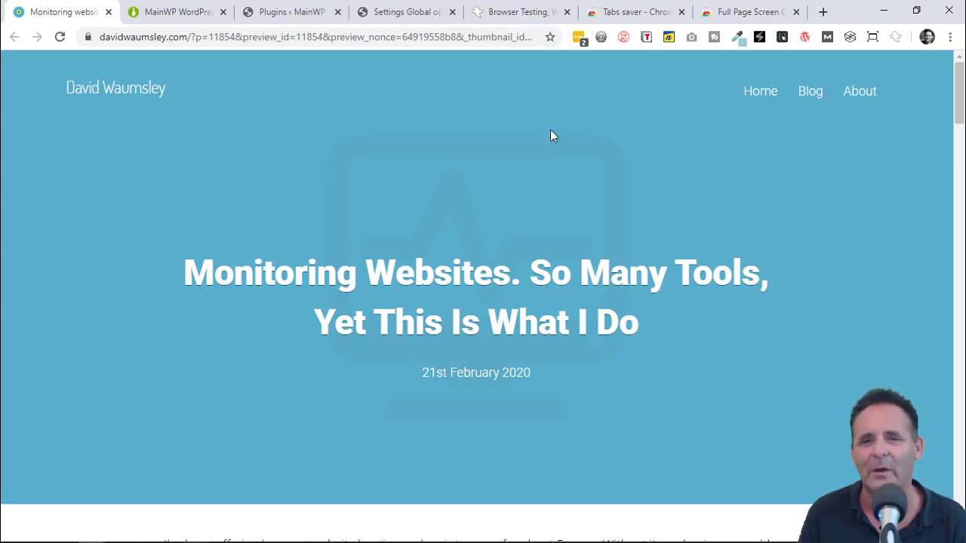
left_click(512, 13)
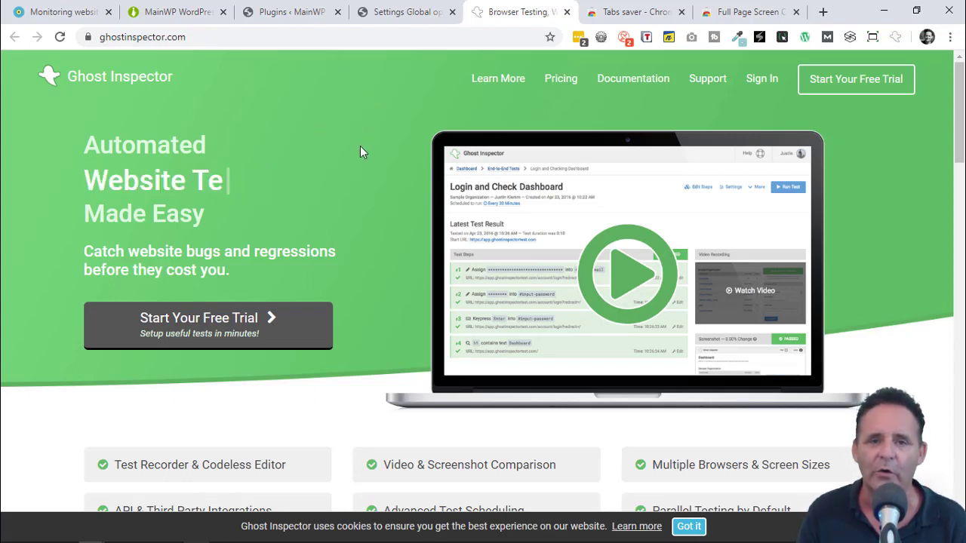
Review the trust status of the plugins in the MainWP dashboard's Auto Updates list
left_click(164, 13)
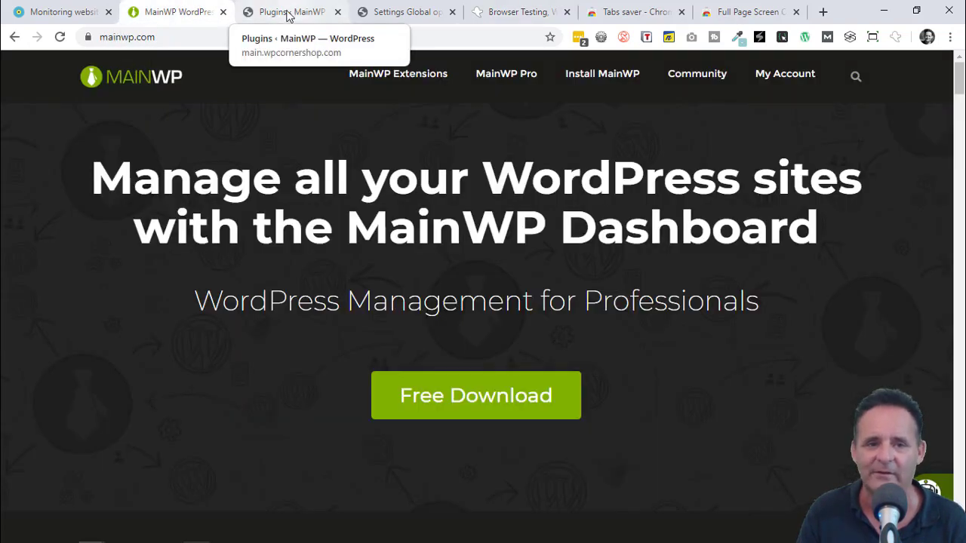
left_click(289, 15)
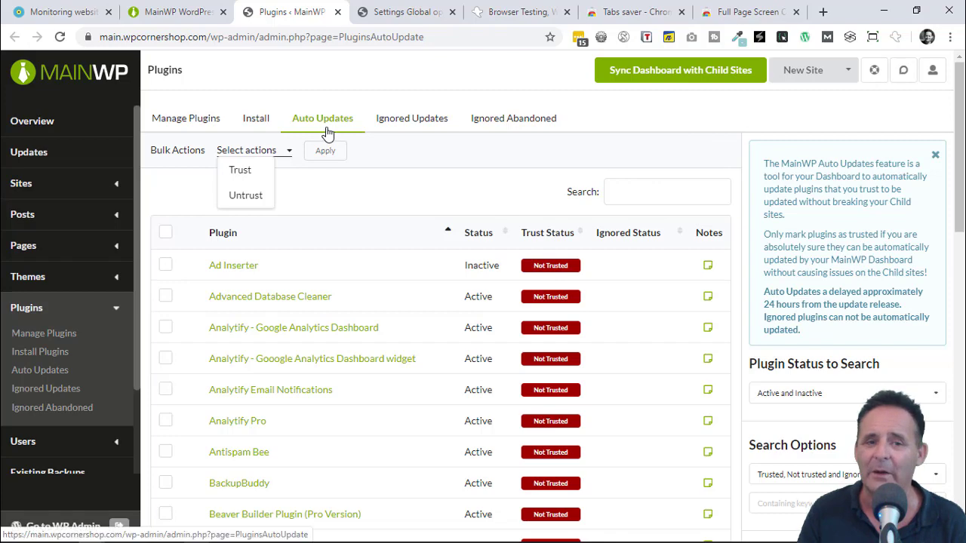
left_click_drag(961, 122, 964, 197)
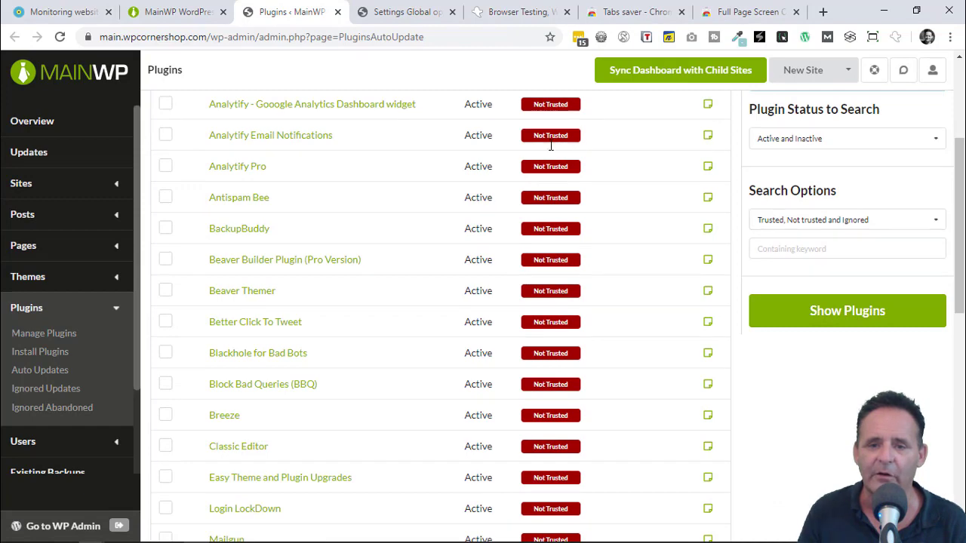
left_click_drag(961, 215, 951, 183)
scroll(591, 263, "down", 6)
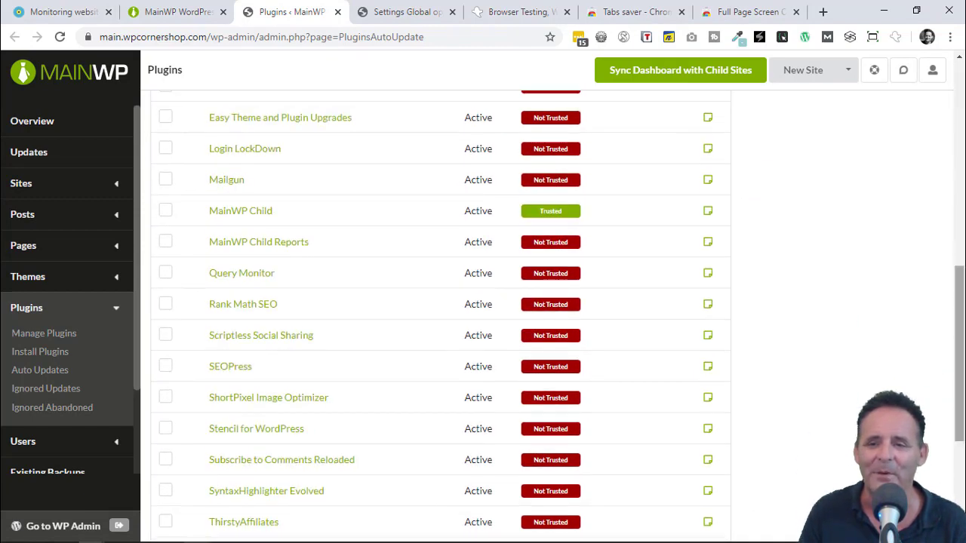
left_click_drag(958, 260, 909, 95)
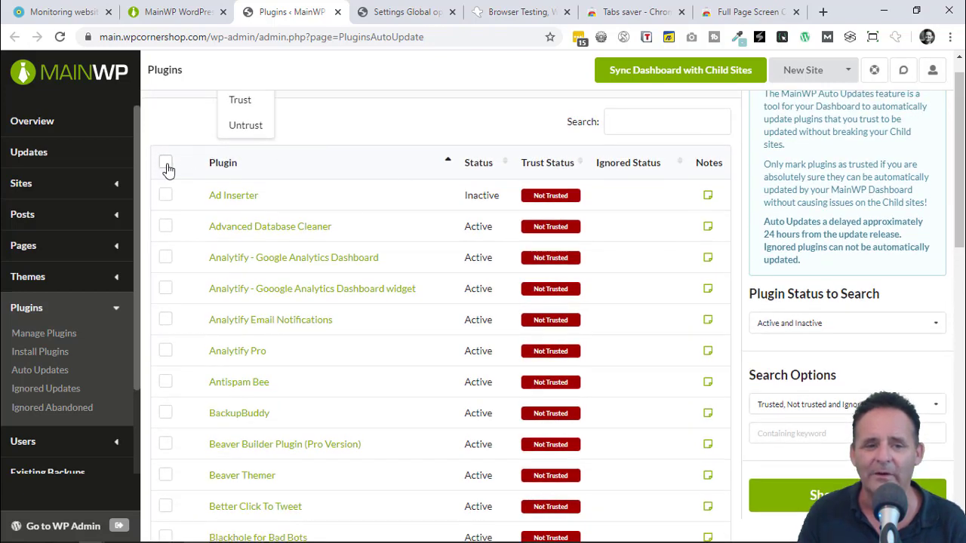
Select all plugins in the Auto Updates list and show the Trust and Untrust bulk actions
left_click(167, 165)
scroll(375, 248, "up", 2)
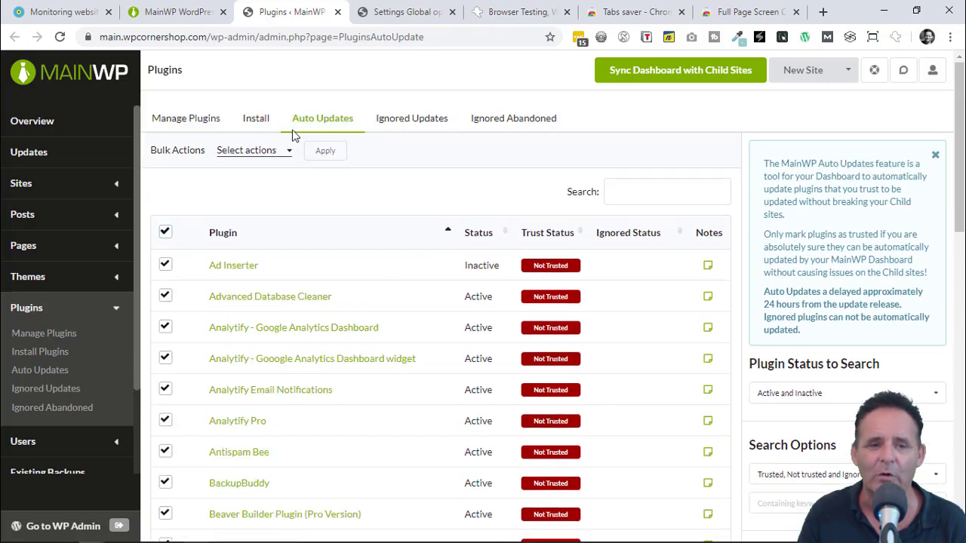
left_click(280, 154)
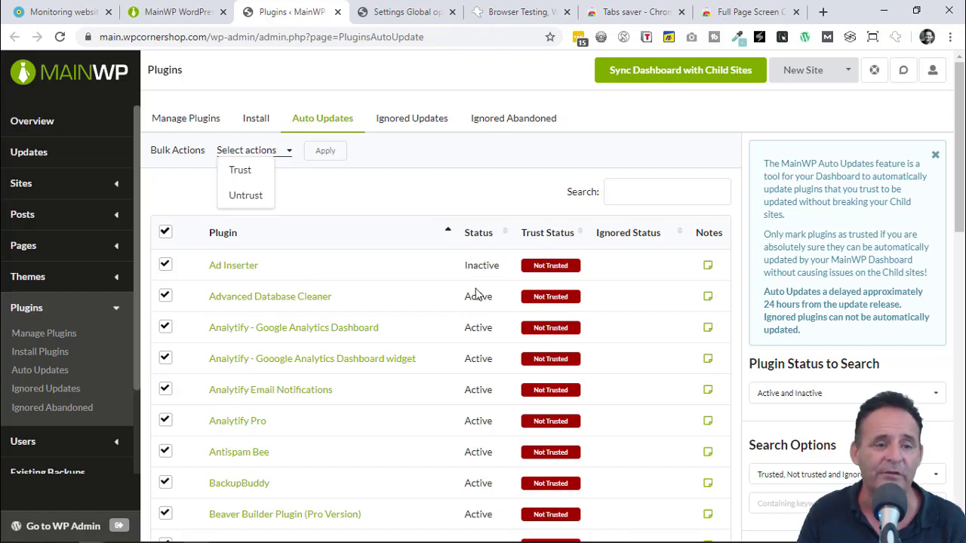
Examine the available choices for Automatic daily sync time and Daily Update frequency in the MainWP settings
left_click(381, 17)
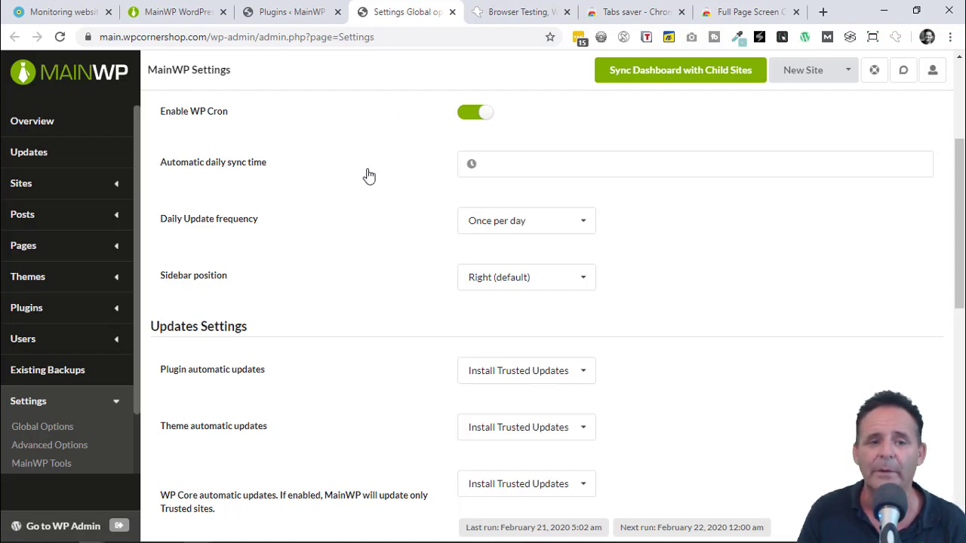
left_click(543, 165)
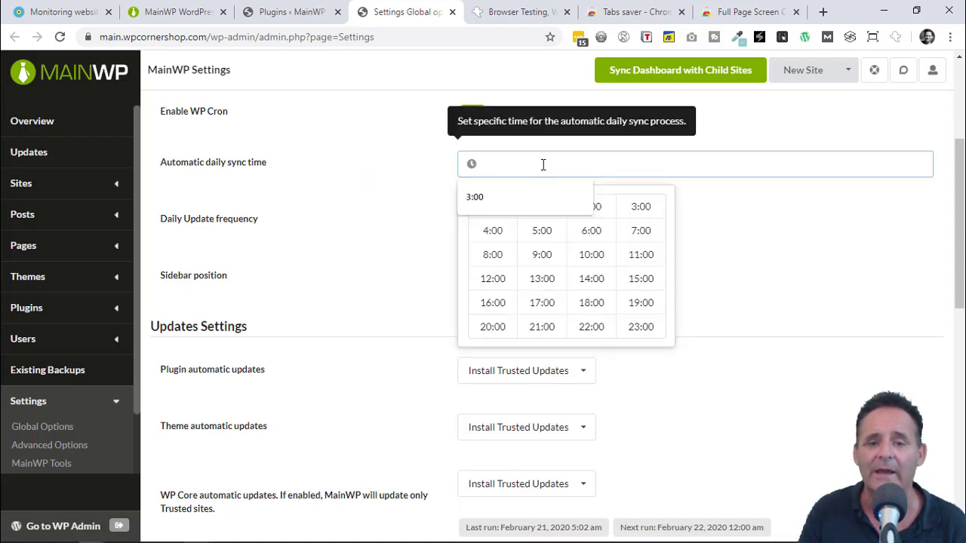
left_click(357, 253)
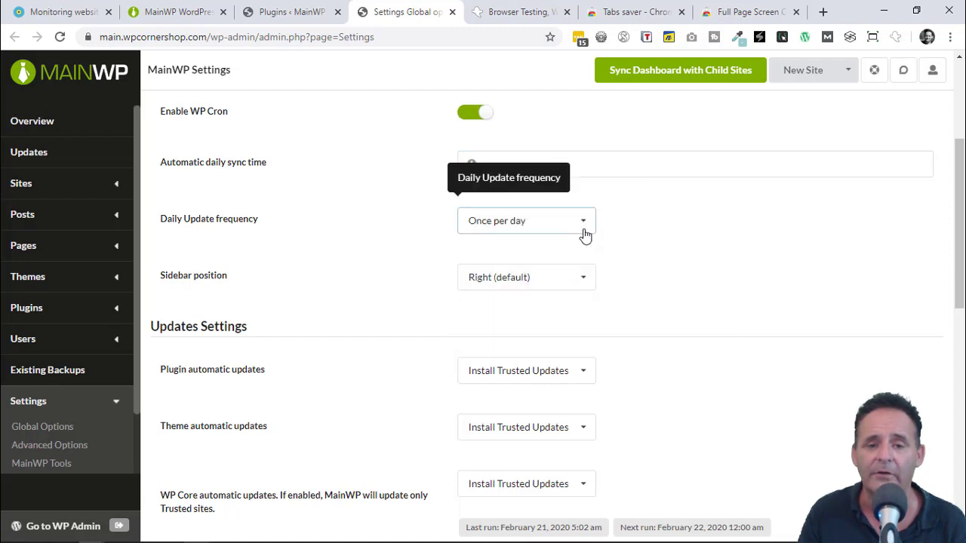
left_click(584, 231)
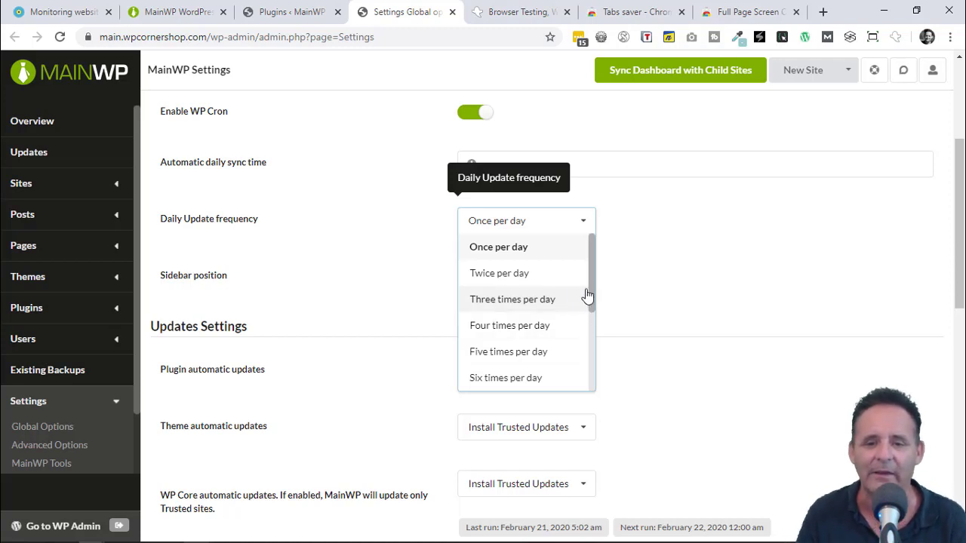
left_click_drag(590, 296, 601, 257)
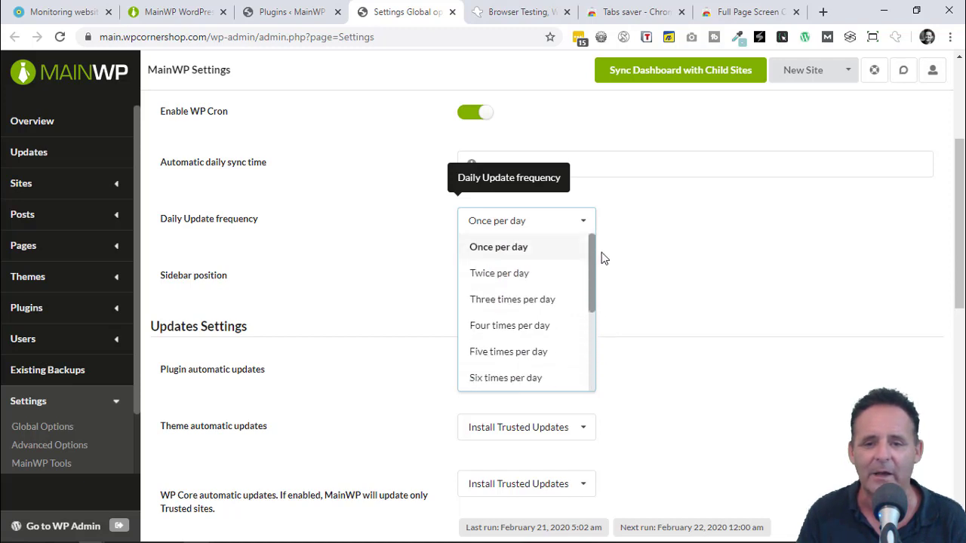
left_click(739, 240)
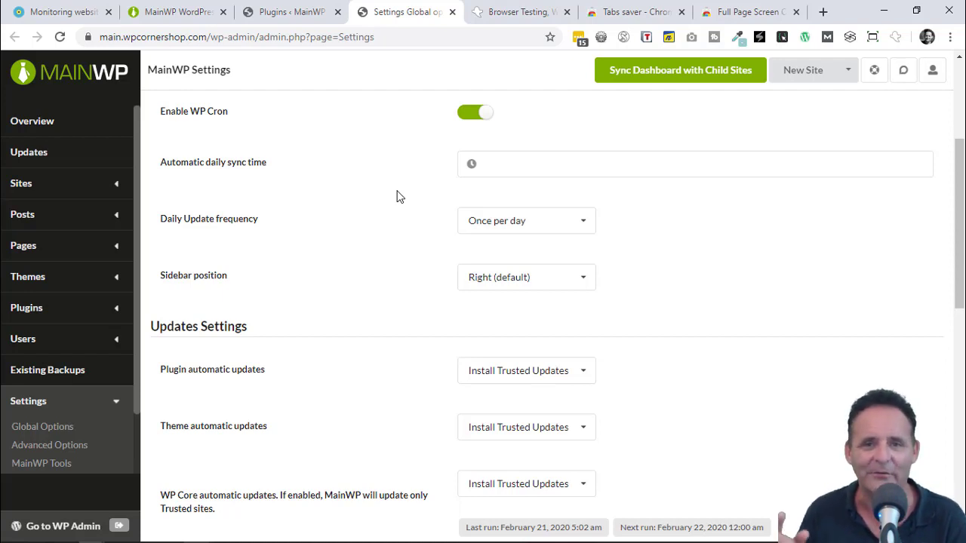
View the Tabs saver extension's store page and its list of saved tab groups
left_click(626, 12)
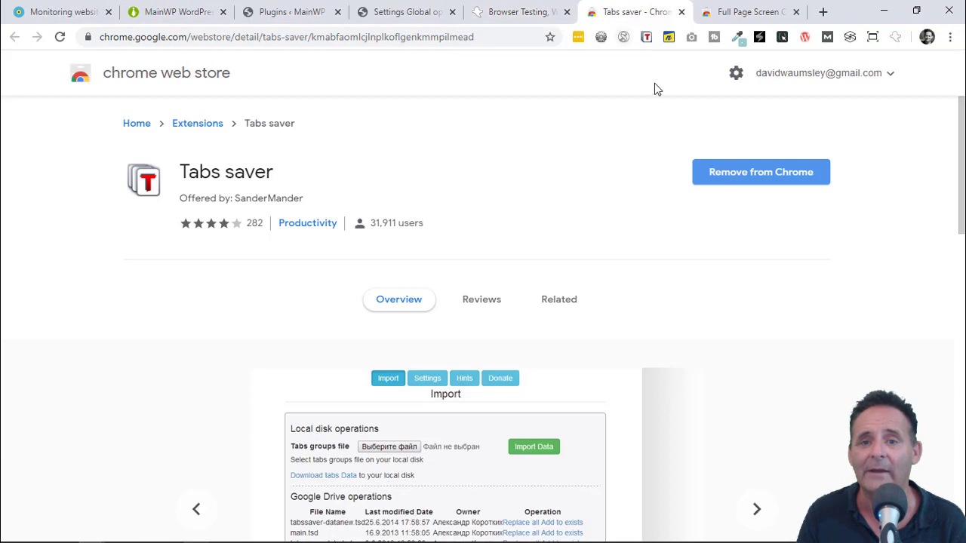
left_click(647, 40)
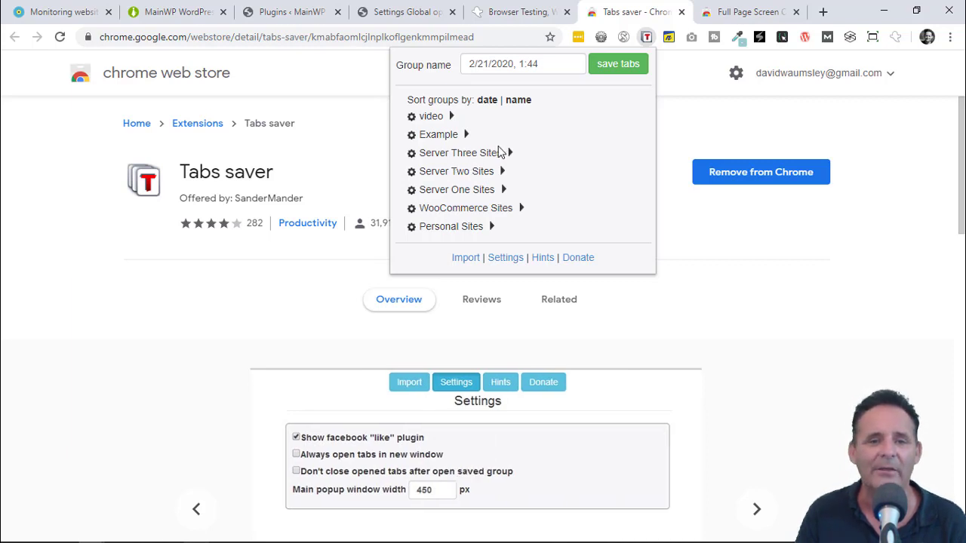
left_click(833, 120)
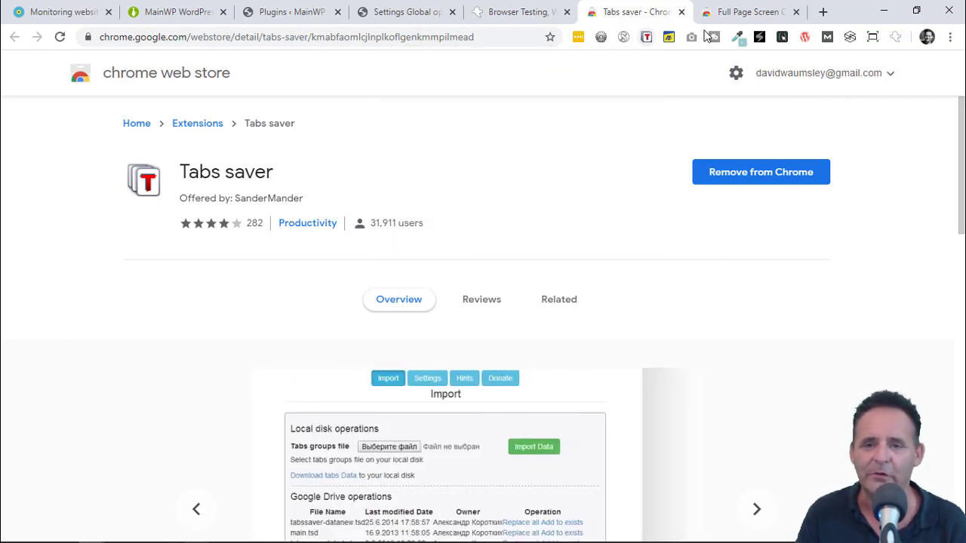
View the Full Page Screen Capture store page and launch the extension there
left_click(743, 13)
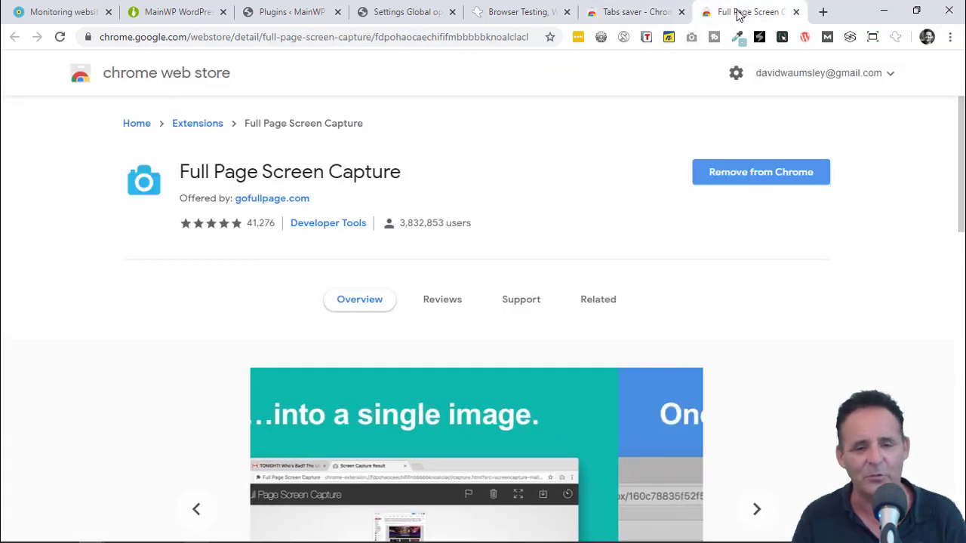
scroll(593, 227, "down", 1)
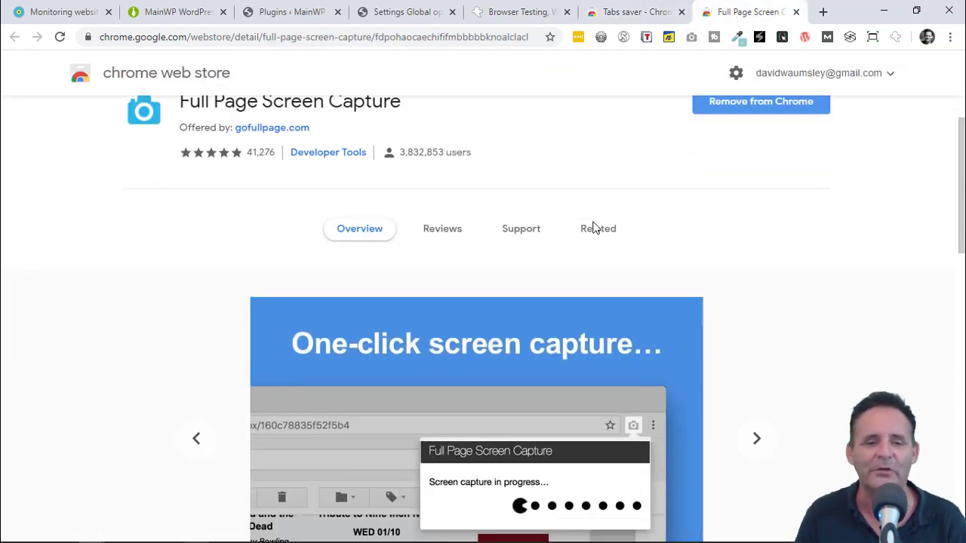
scroll(593, 228, "up", 1)
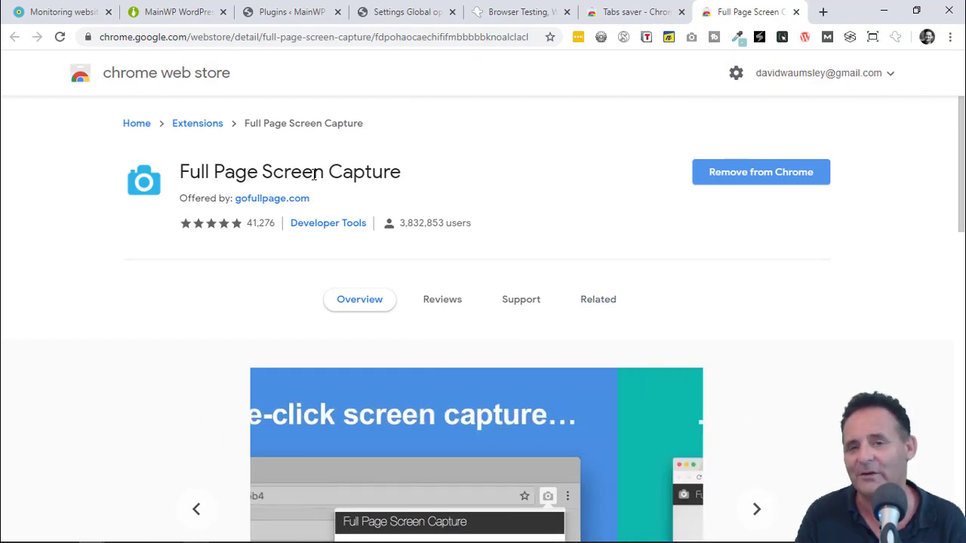
left_click(692, 38)
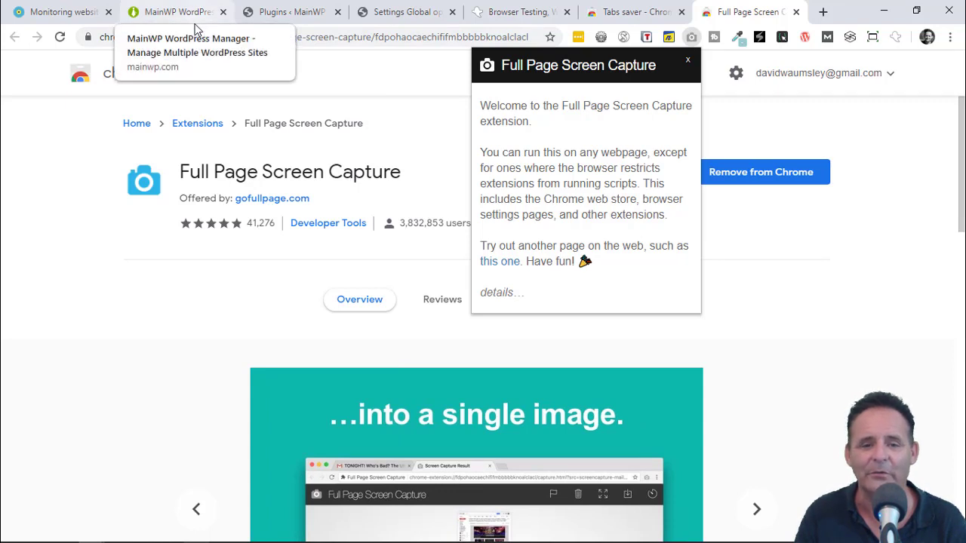
In the other Chrome window, compare the live WP Corner Shop home page with its saved screenshot and view the blog site's home page
mouse_move(91, 532)
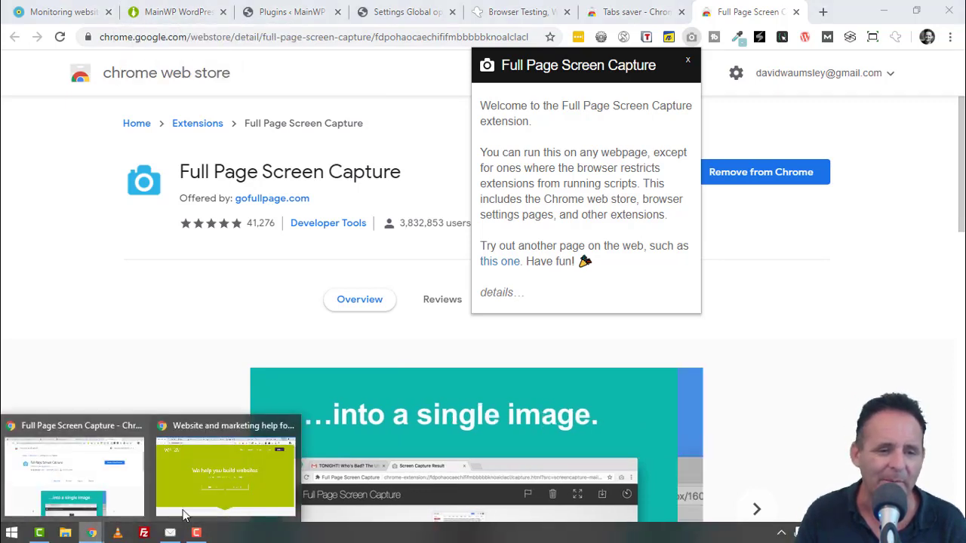
left_click(184, 515)
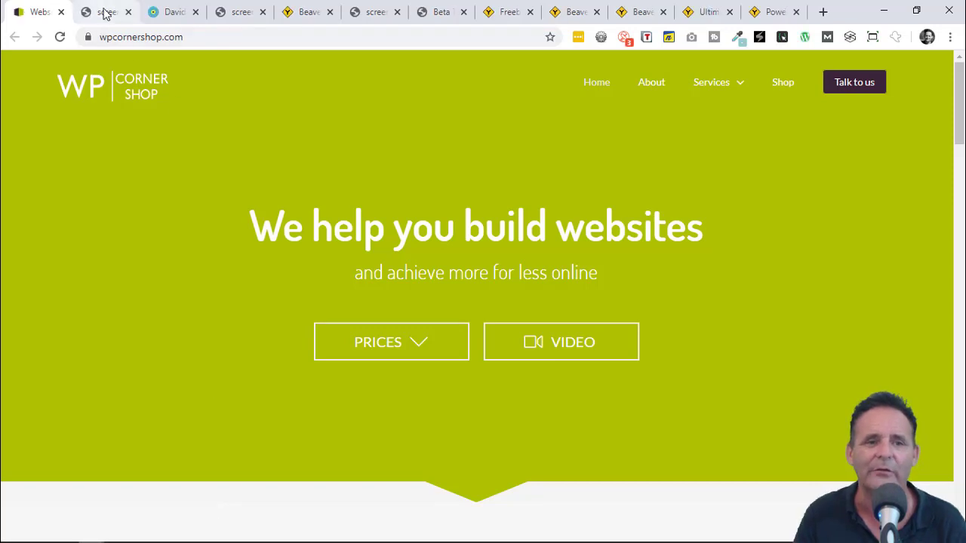
left_click(105, 12)
left_click(453, 153)
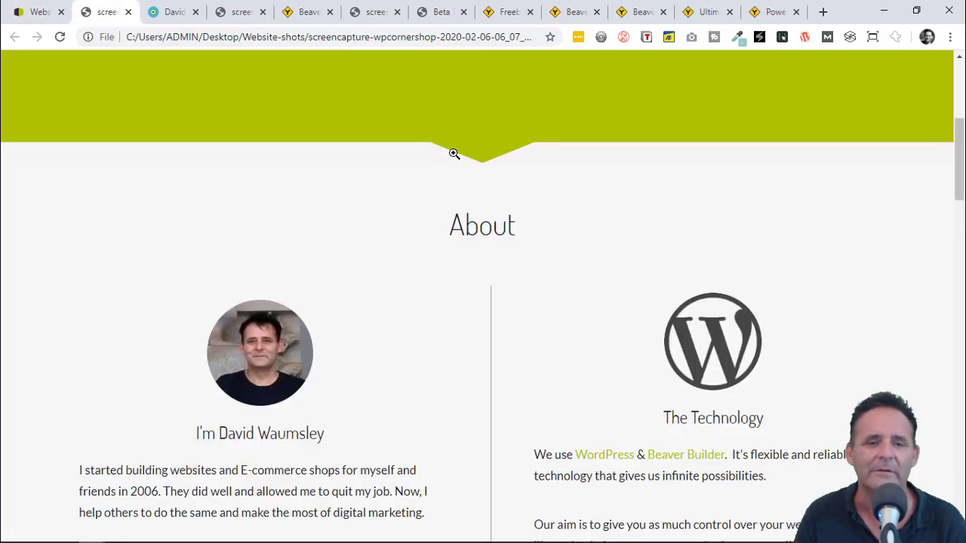
left_click(54, 12)
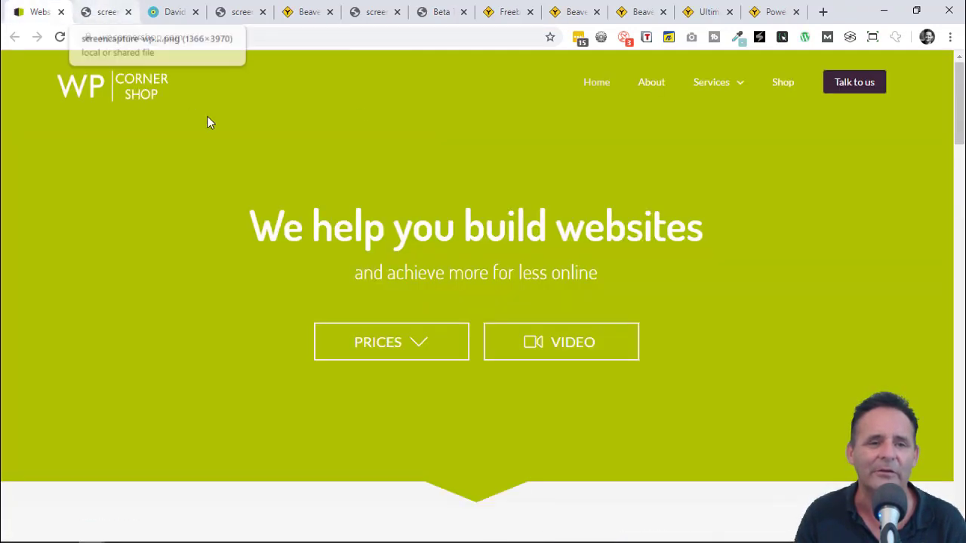
left_click(162, 13)
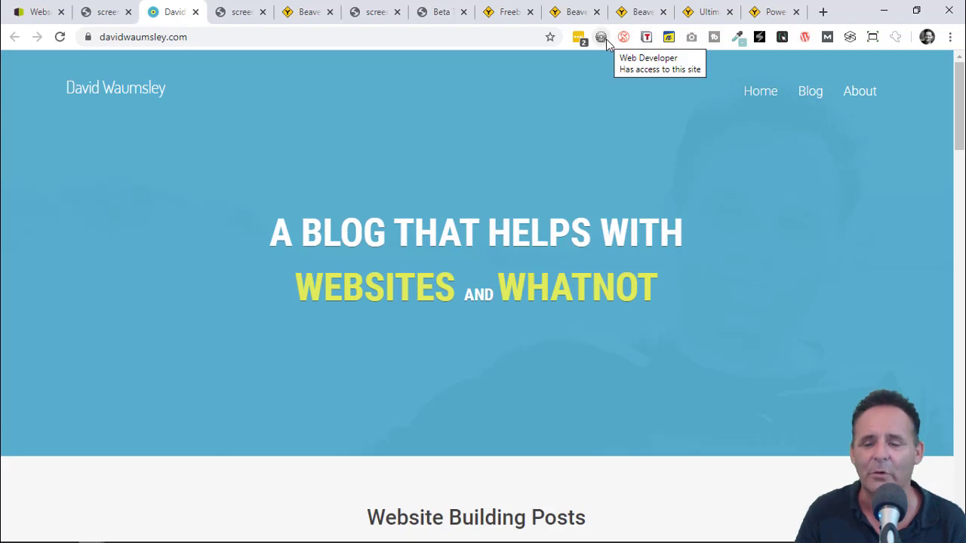
Open the saved tab group "Example" with Tabs saver
left_click(645, 37)
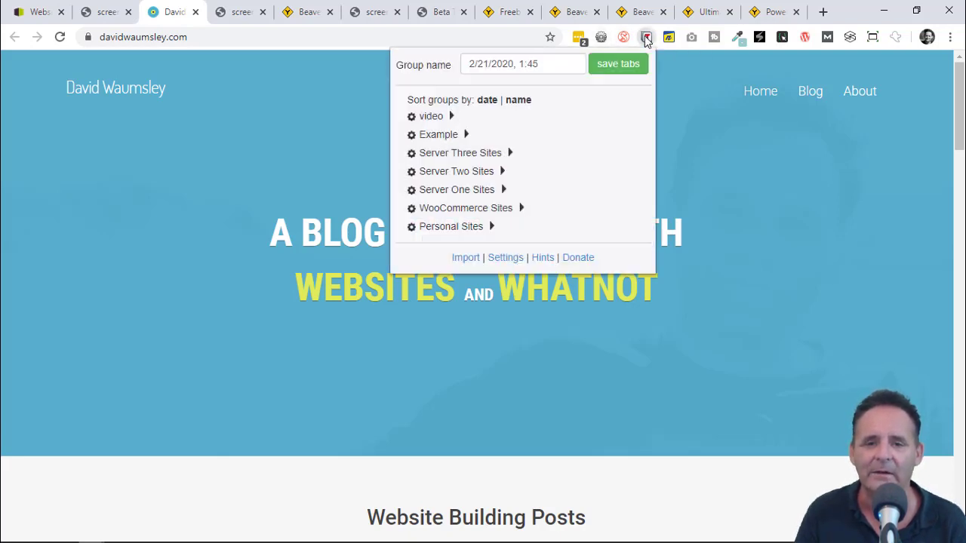
left_click(447, 141)
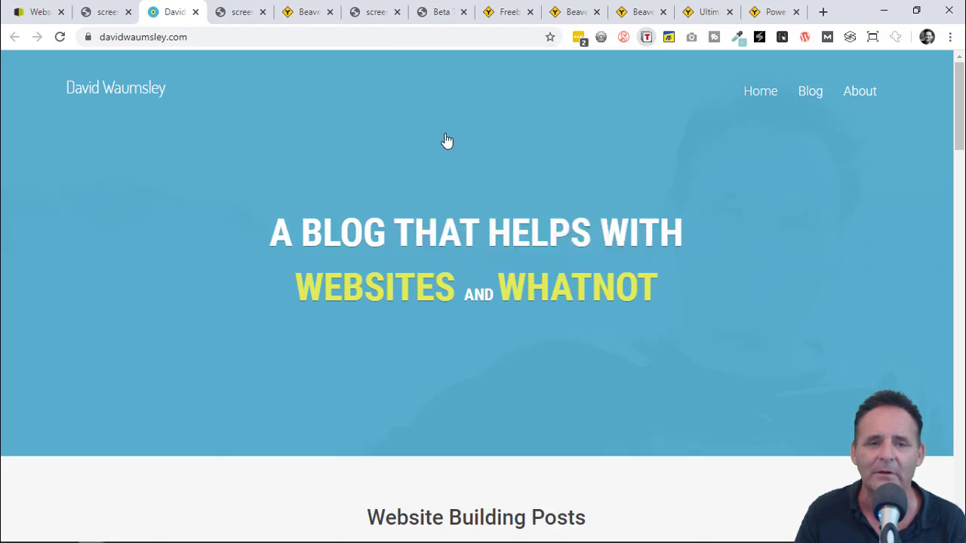